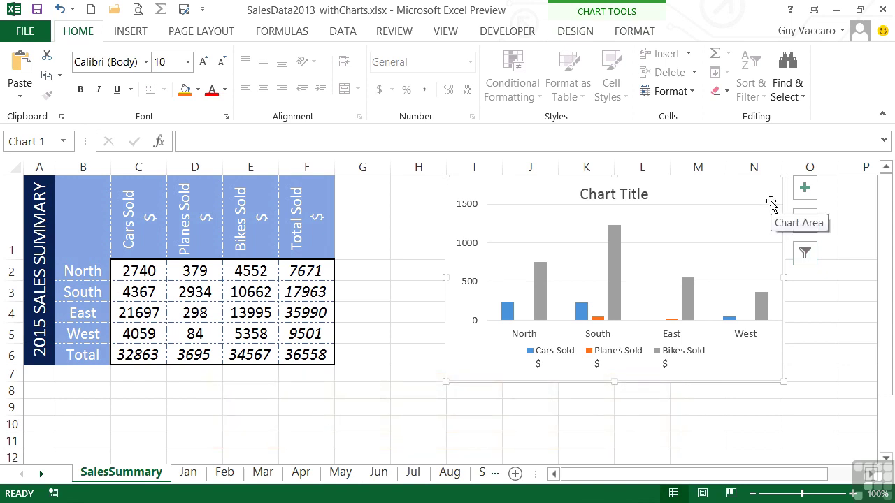
- Remove the title, gridlines and legend from the chart, and switch its axes off and on again
click(806, 189)
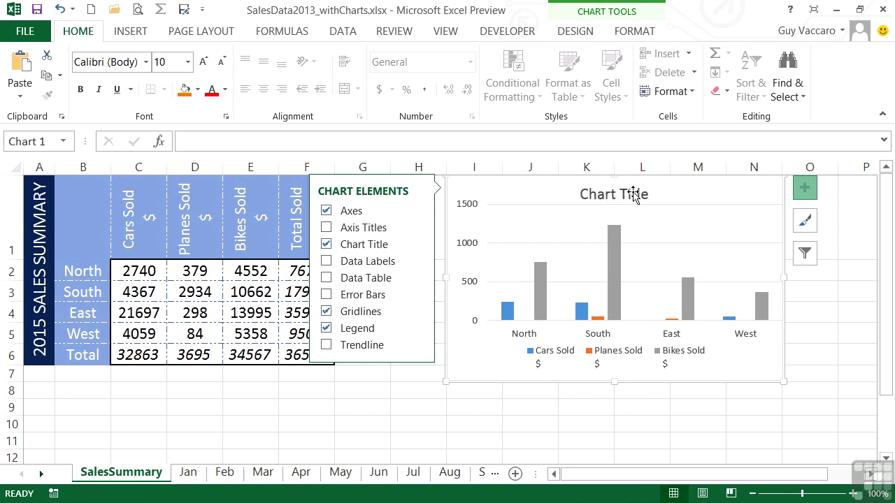
click(326, 245)
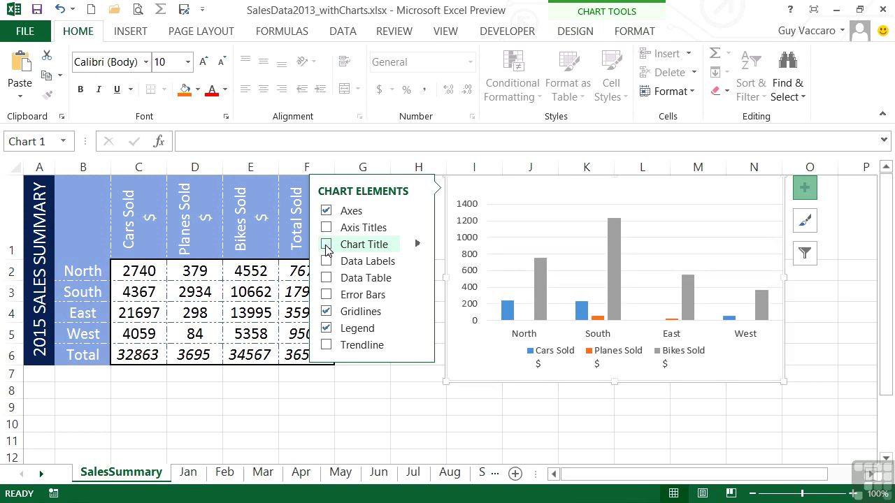
click(326, 311)
click(326, 329)
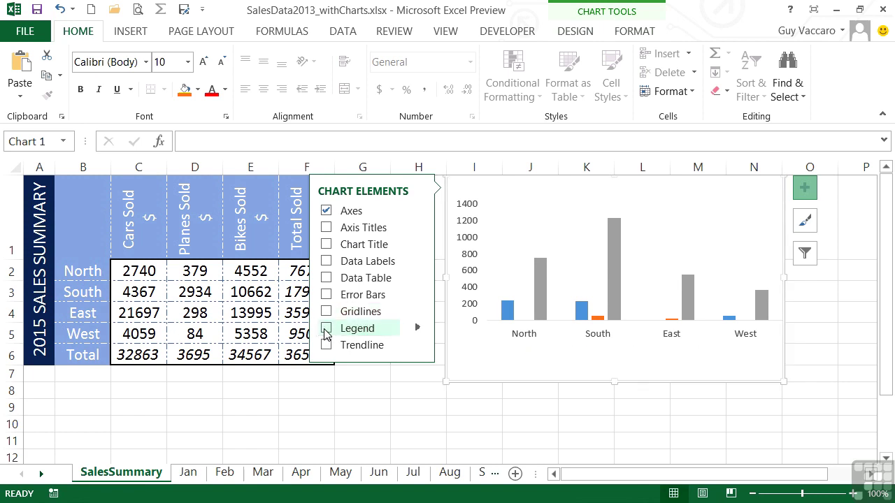
click(327, 212)
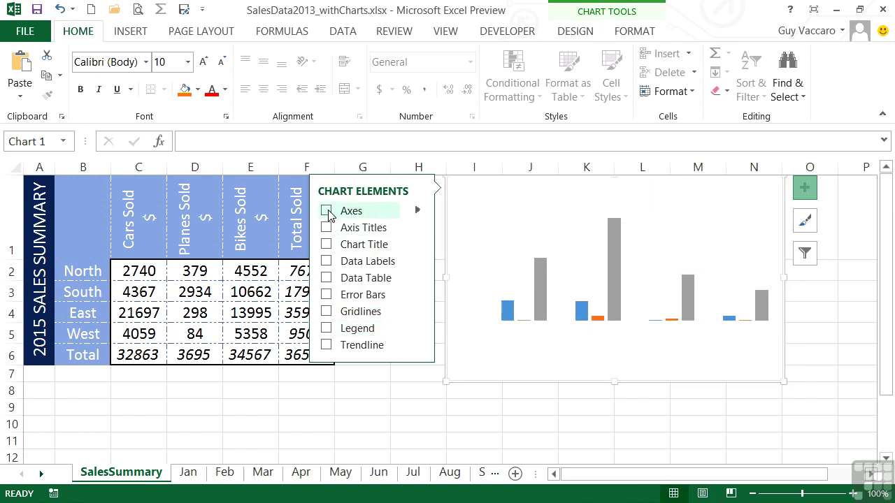
click(328, 211)
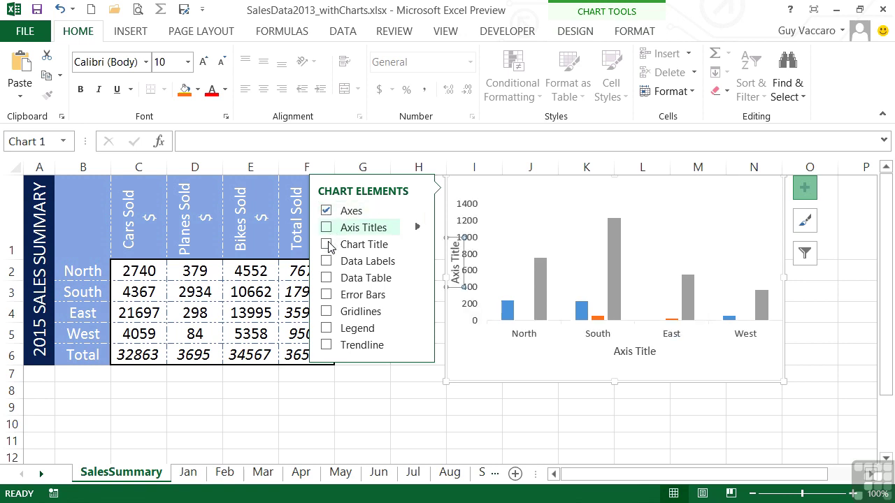
- Add axis titles, gridlines and a legend to the chart, leaving the chart title switched off
click(327, 245)
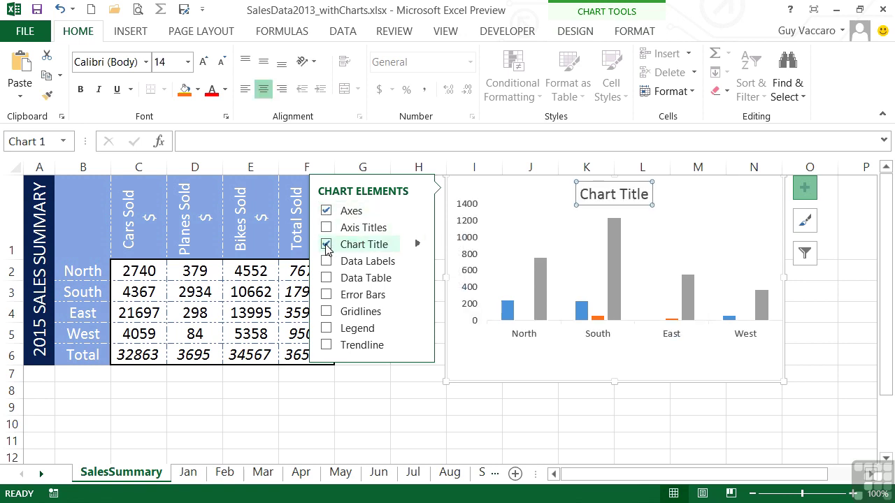
click(328, 229)
click(334, 248)
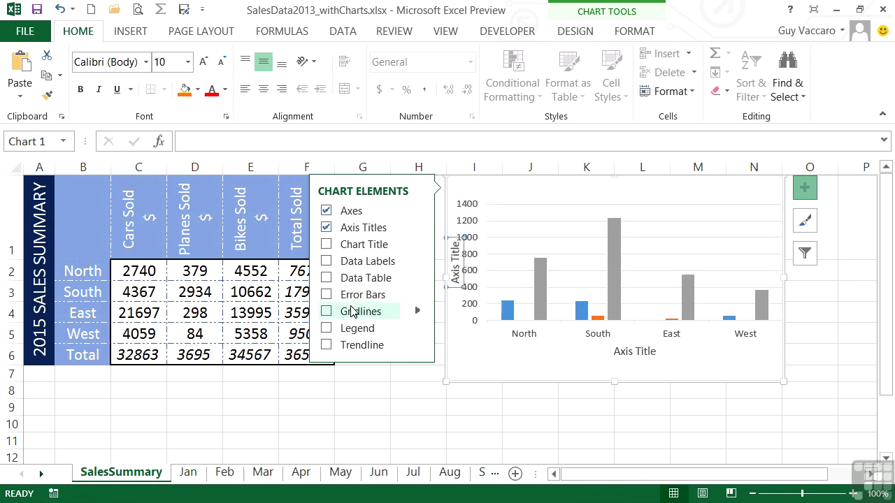
click(326, 312)
click(327, 329)
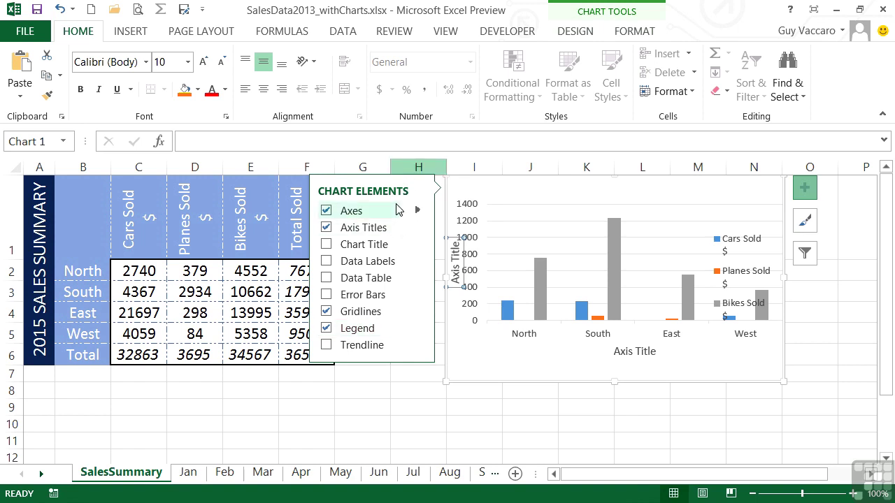
click(805, 192)
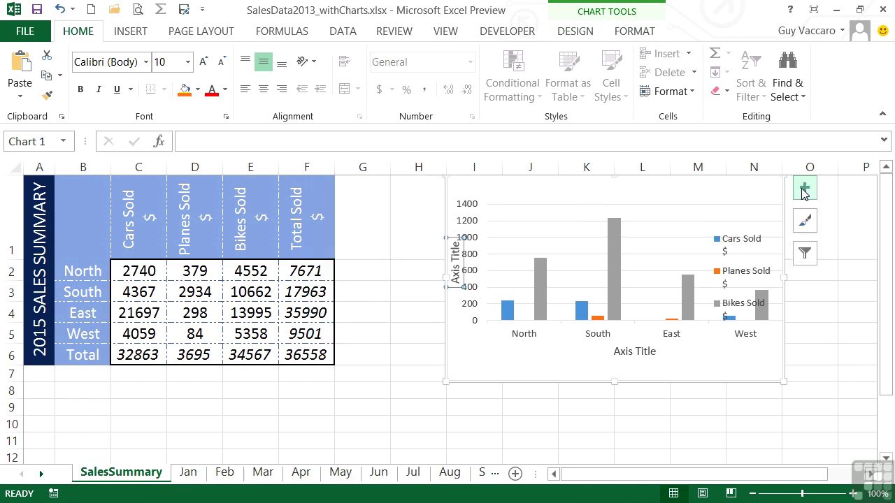
- Apply the dark chart style with glowing outlined columns and preview blue monochromatic colour schemes on it
click(809, 228)
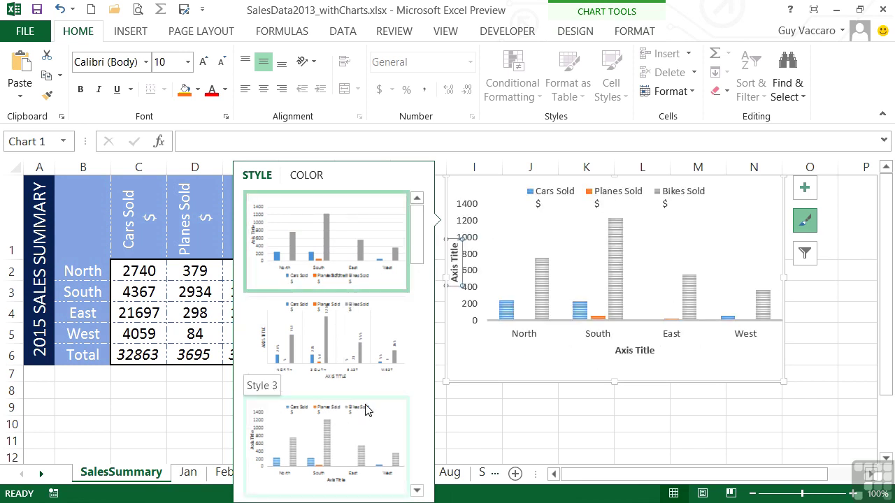
drag(420, 276, 416, 342)
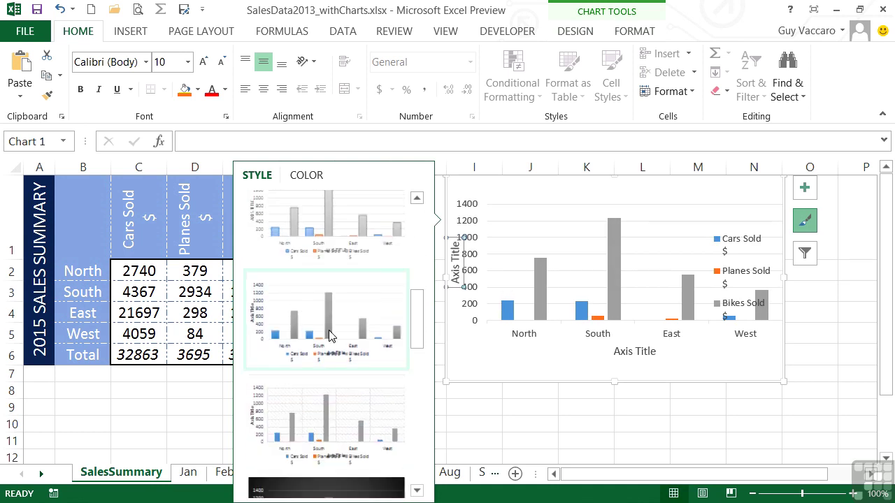
scroll(326, 332, down, 2)
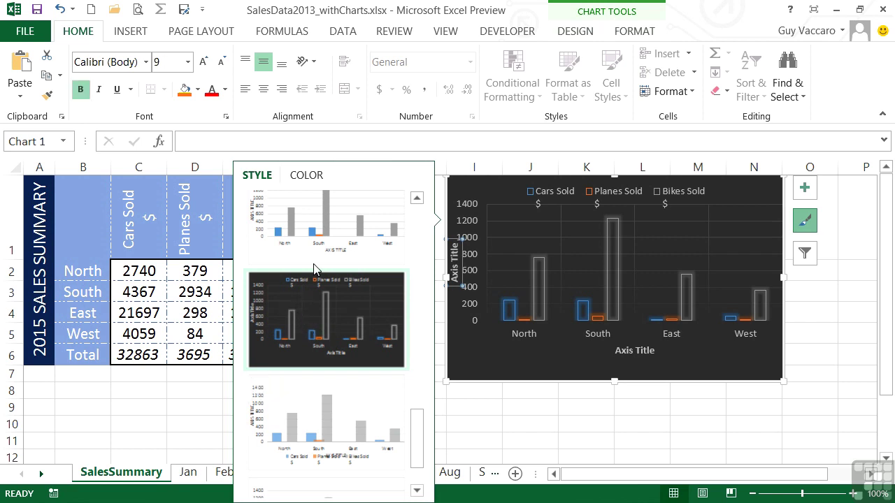
click(308, 176)
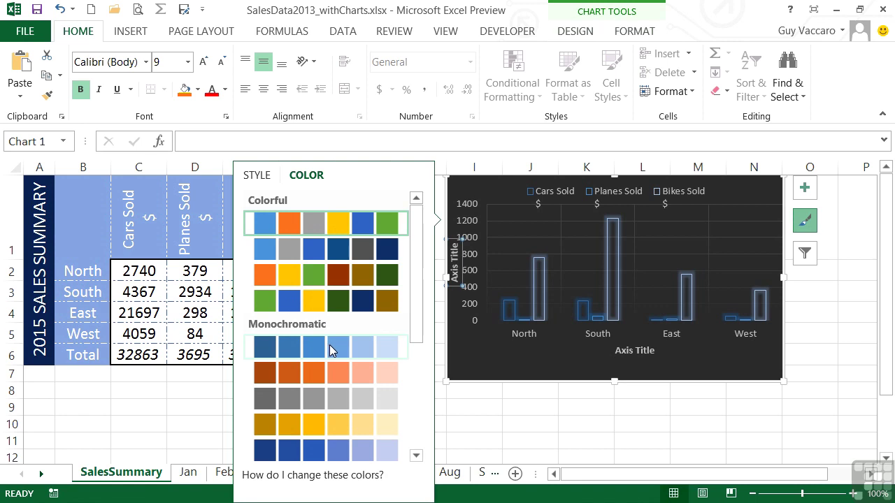
drag(416, 340, 416, 445)
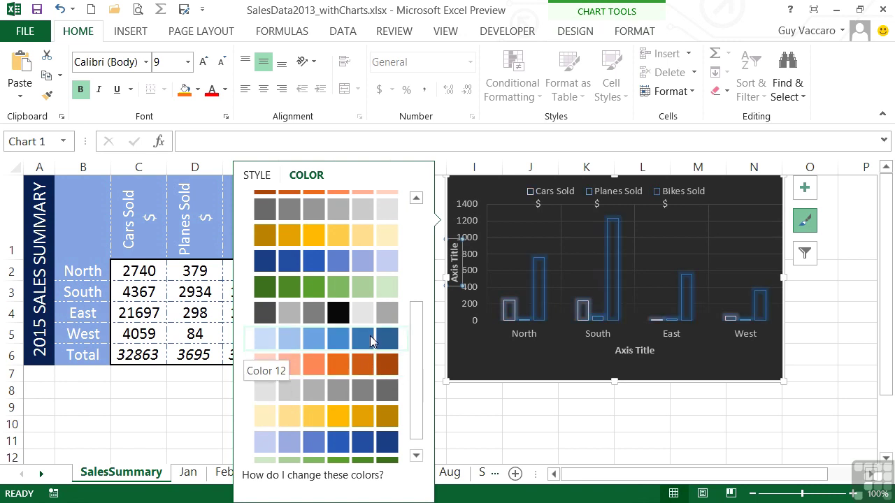
- Apply the light chart style with gradient-filled columns and preview monochromatic colour schemes, keeping the first colourful palette
click(259, 176)
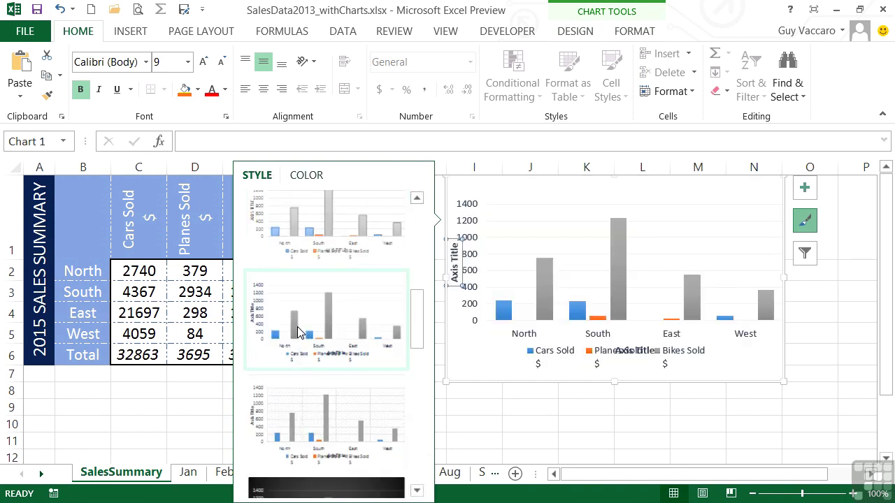
click(296, 180)
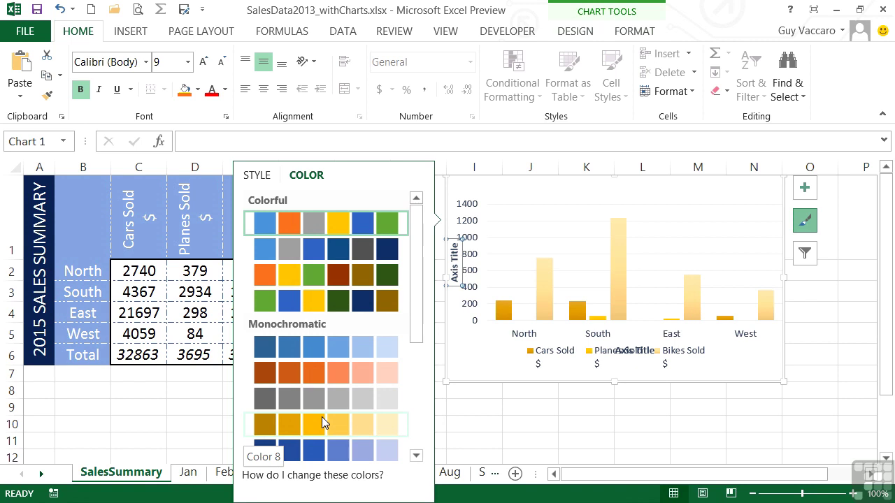
scroll(356, 409, down, 5)
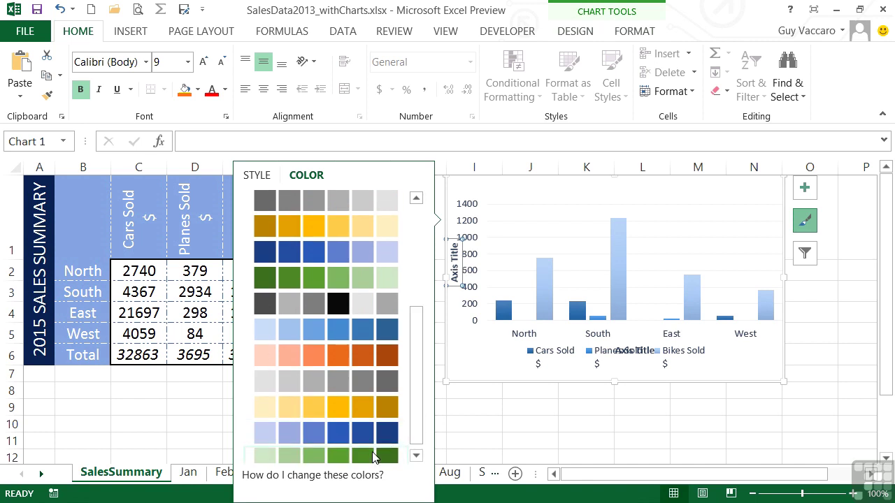
drag(414, 408, 414, 266)
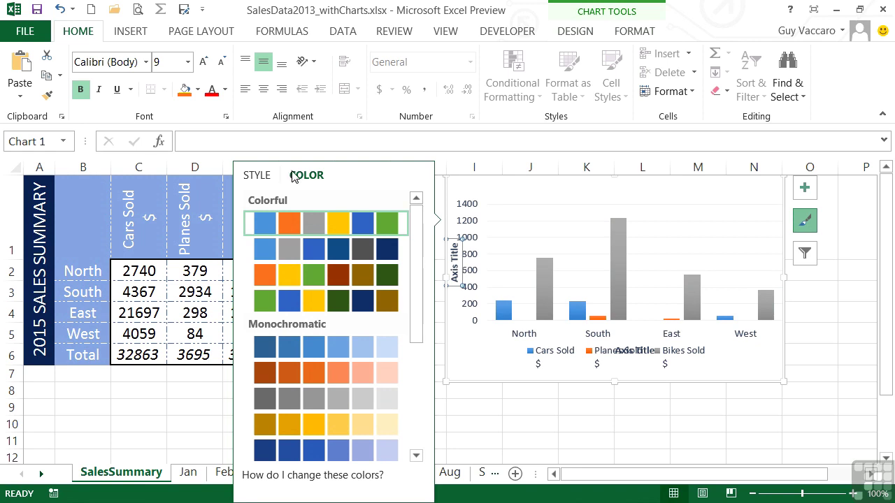
click(804, 221)
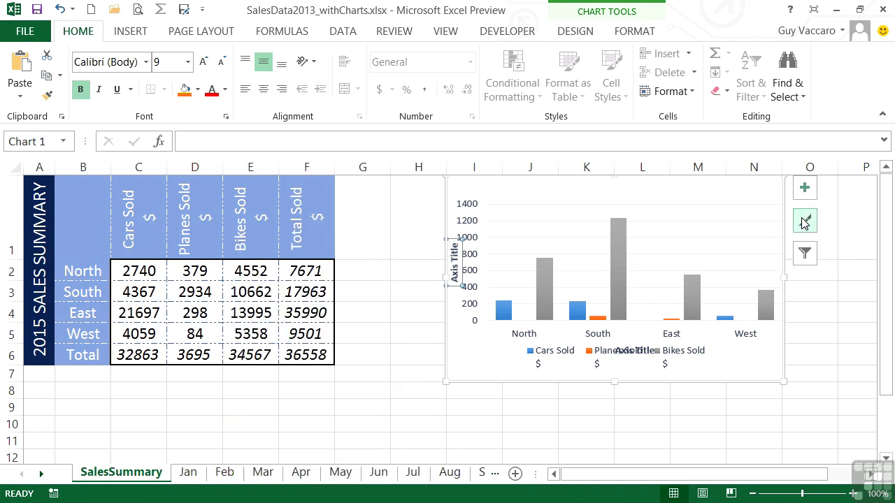
- Filter the Planes Sold series and the North category out of the chart
click(805, 258)
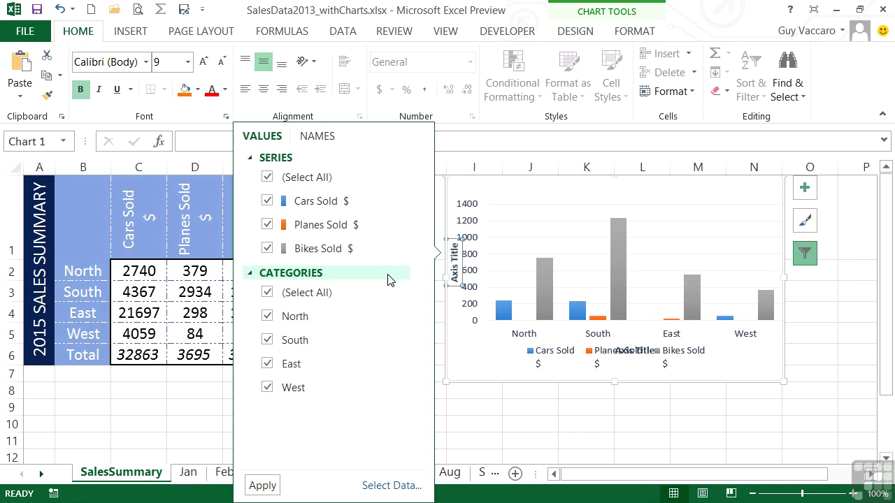
click(267, 225)
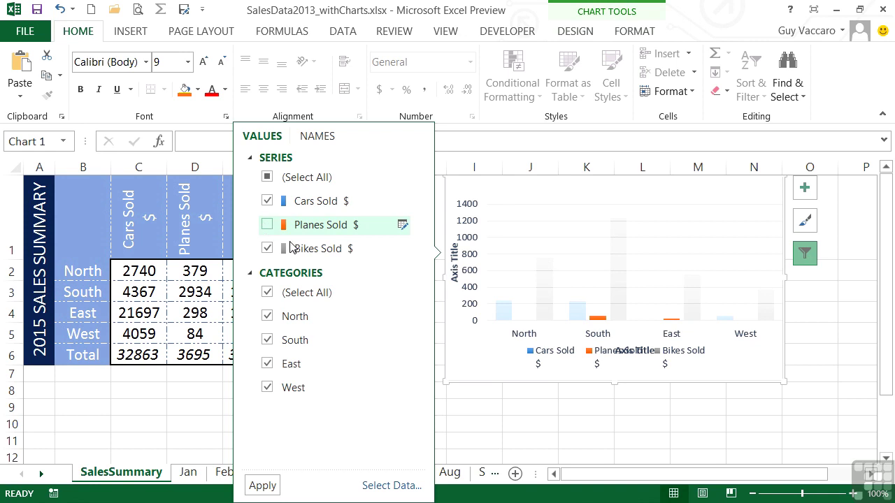
click(264, 486)
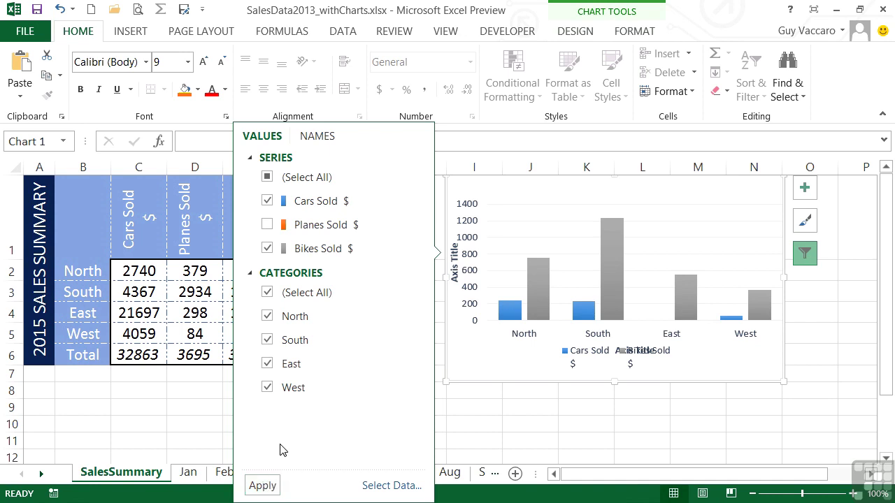
click(267, 317)
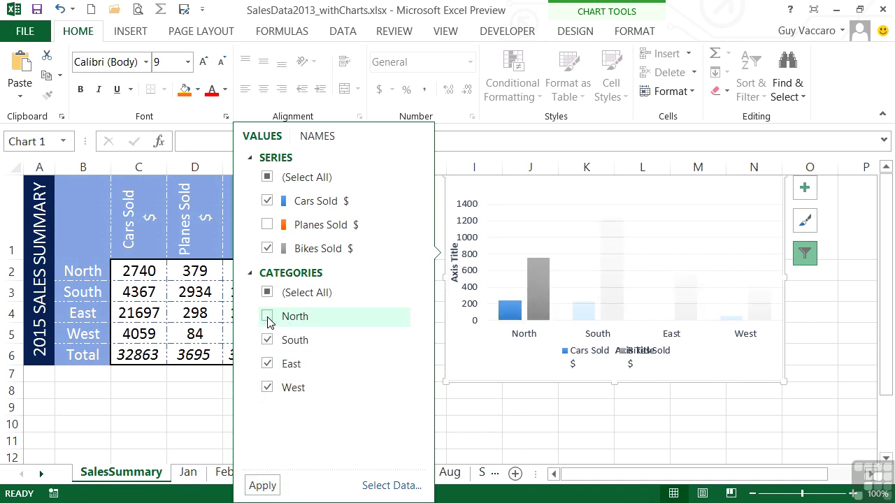
click(263, 486)
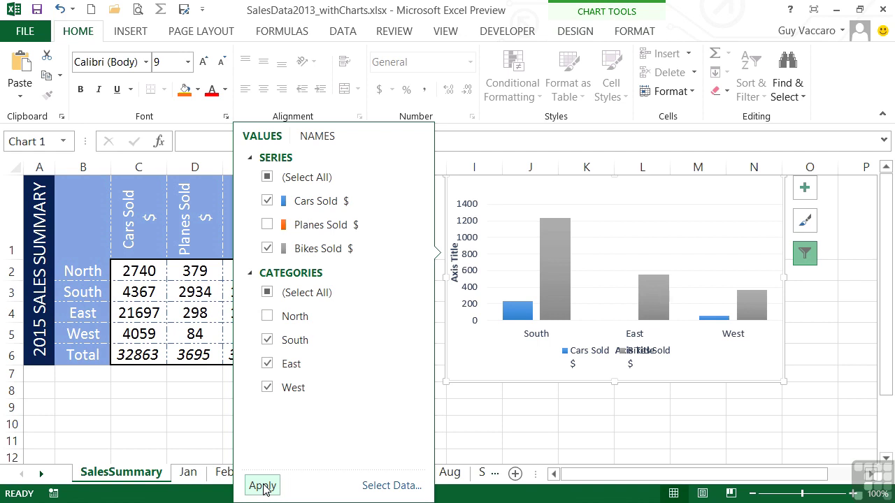
- Restore the North category and the Planes Sold series in the chart's data filter
click(268, 316)
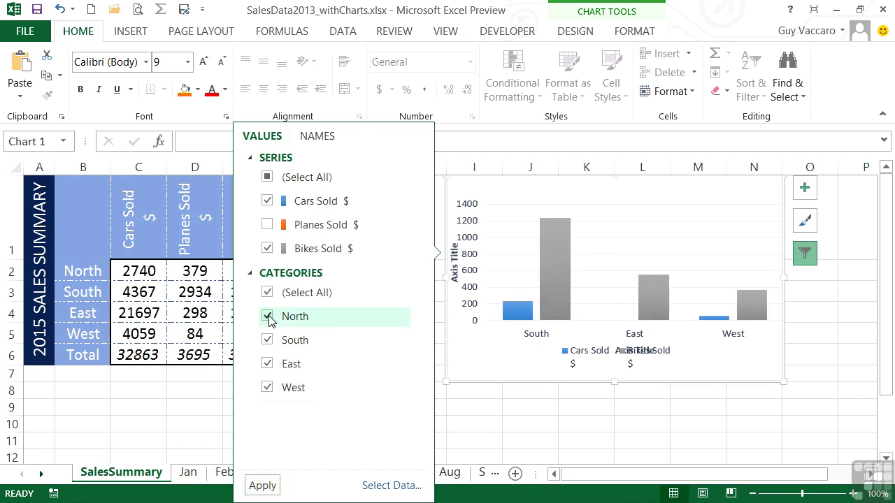
click(268, 224)
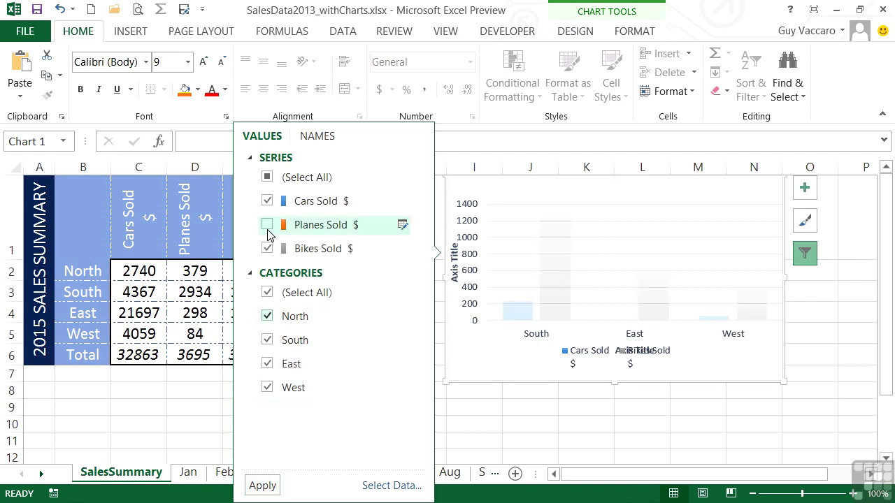
click(262, 486)
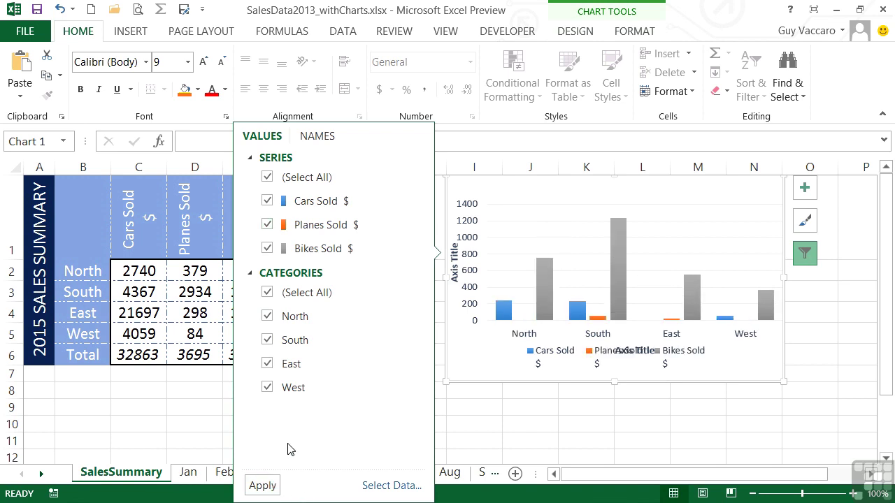
click(806, 256)
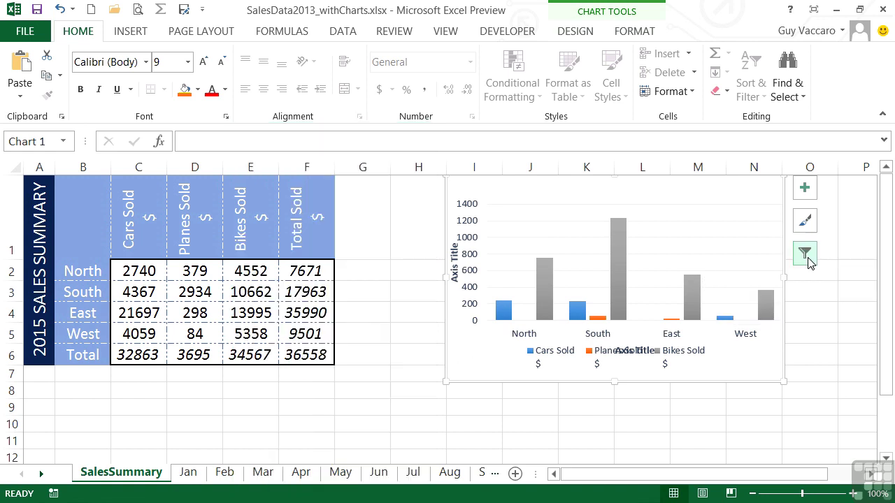
- Review the chart's element options, style gallery and data filter settings
click(805, 188)
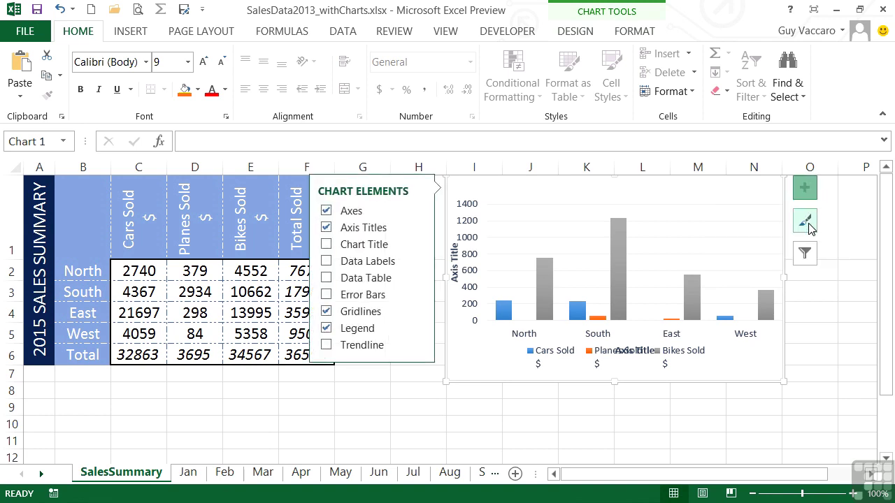
click(806, 222)
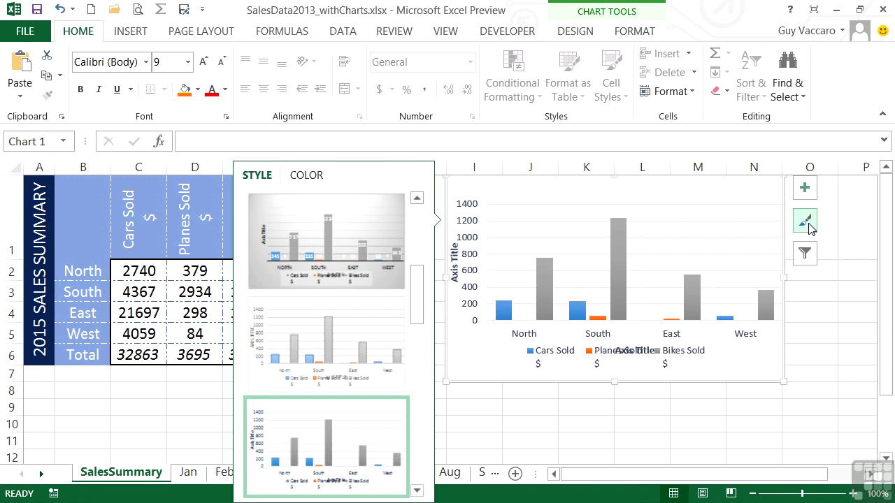
click(805, 254)
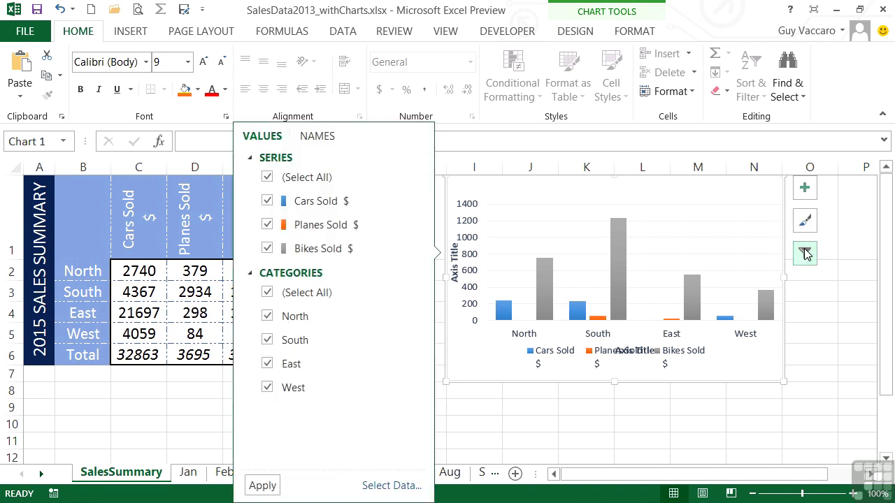